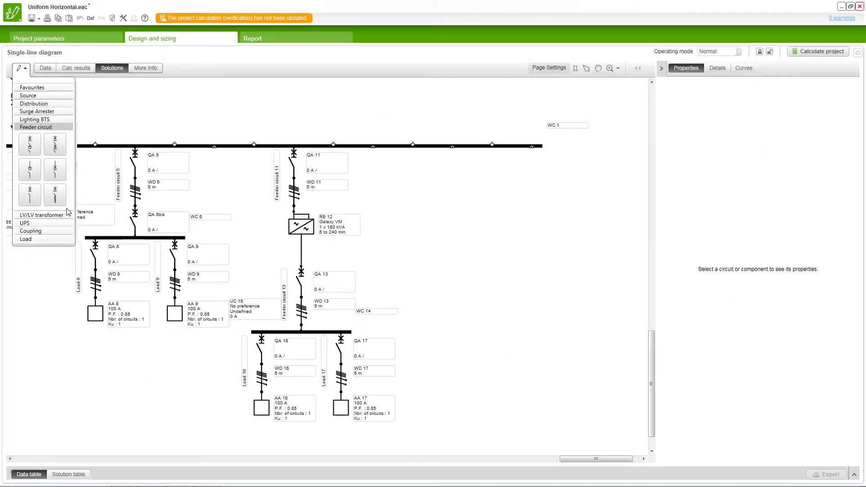
Drop a new feeder circuit, Feeder circuit 55, onto the main busbar
drag(39, 204, 447, 183)
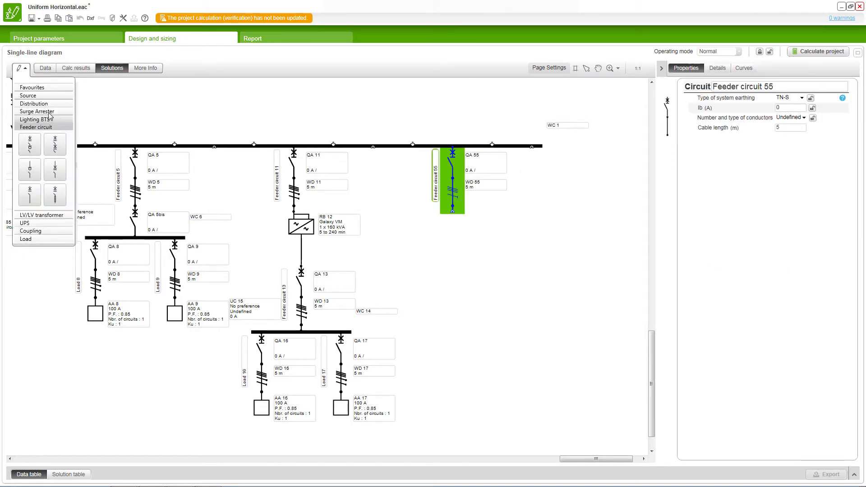
Hang horizontal BTS WC 56 under Feeder circuit 55, keeping Uniform distribution with a 45 m length
click(49, 104)
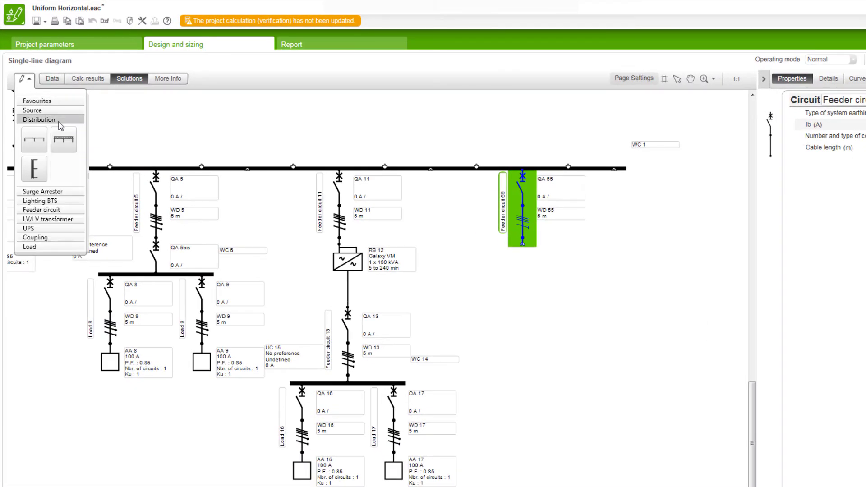
drag(55, 117, 523, 253)
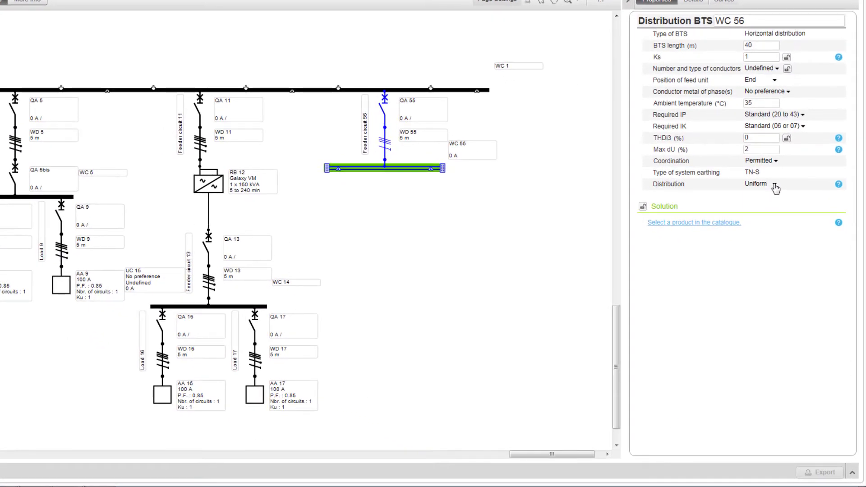
click(776, 187)
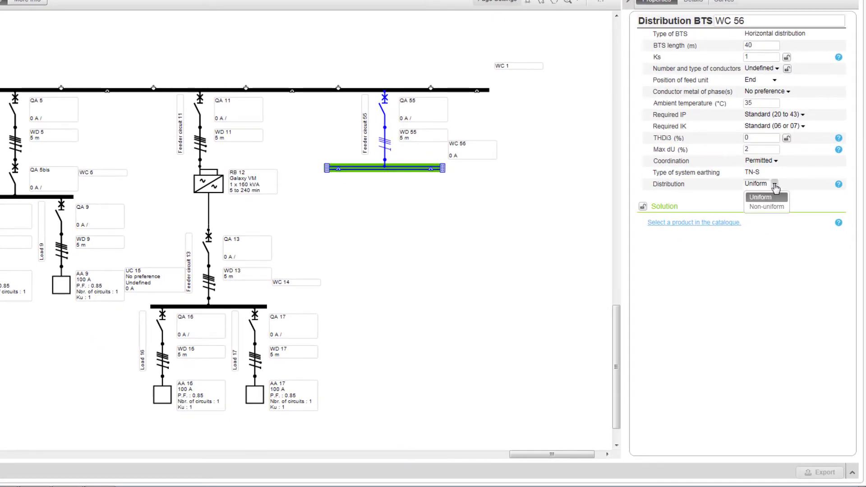
click(771, 199)
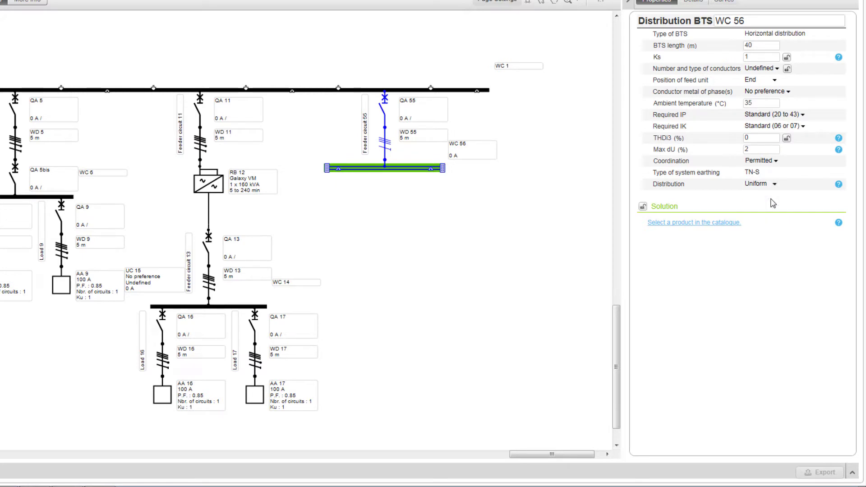
click(758, 45)
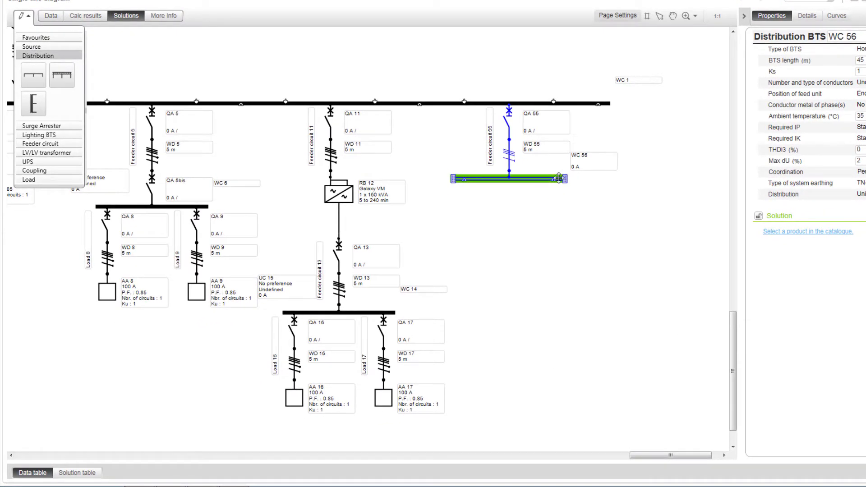
Widen BTS WC 56 and connect Loads 57, 58 and 59 beneath it
drag(559, 179, 654, 179)
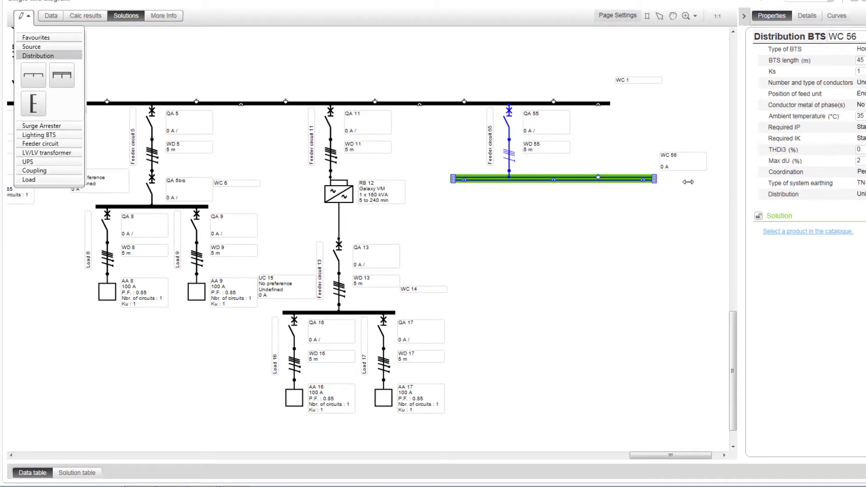
click(28, 180)
drag(33, 137, 561, 208)
drag(36, 145, 633, 228)
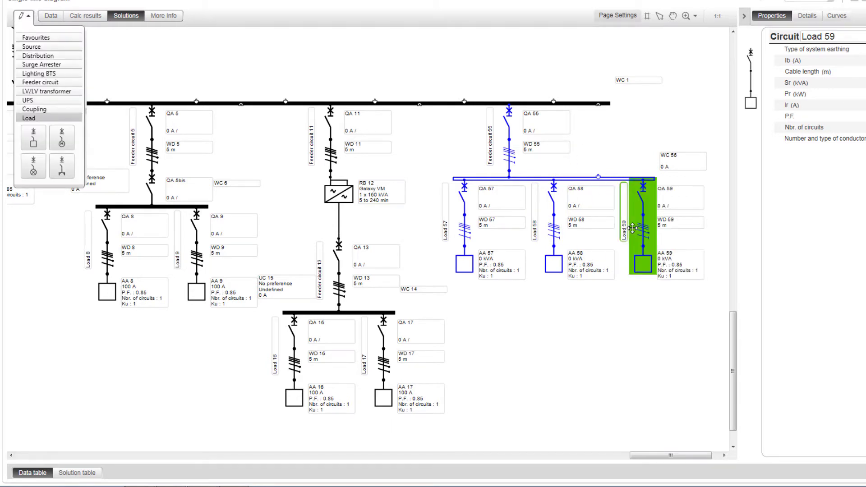
click(468, 224)
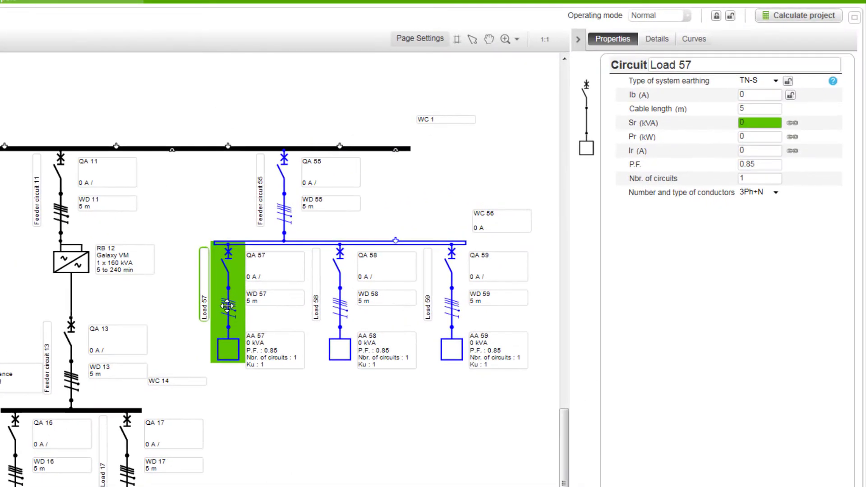
Set Load 57's rated current to 130 A and Load 58's to 125 A
click(760, 152)
text(130)
key(Return)
click(336, 264)
click(740, 151)
text(125)
key(Return)
Rate Load 59 at 180 kVA apparent power and calculate the network
click(458, 297)
click(740, 151)
click(759, 120)
text(180)
key(Return)
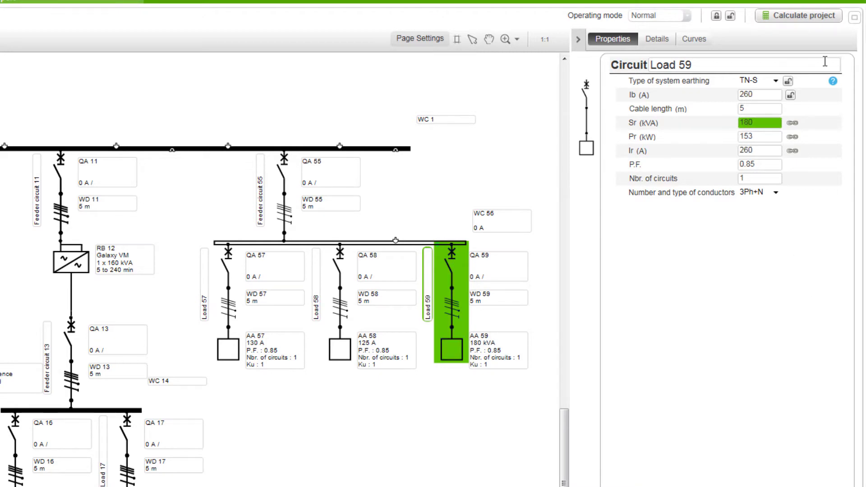
click(830, 16)
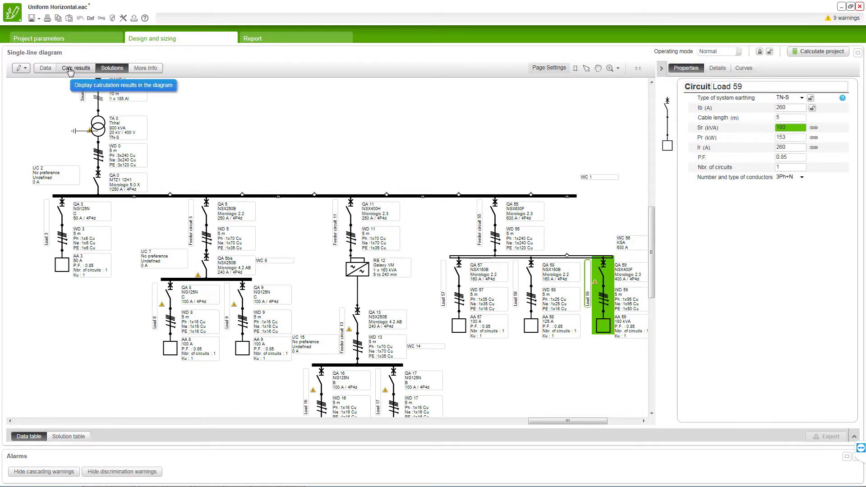
Show the calculation results on the single-line diagram
click(77, 67)
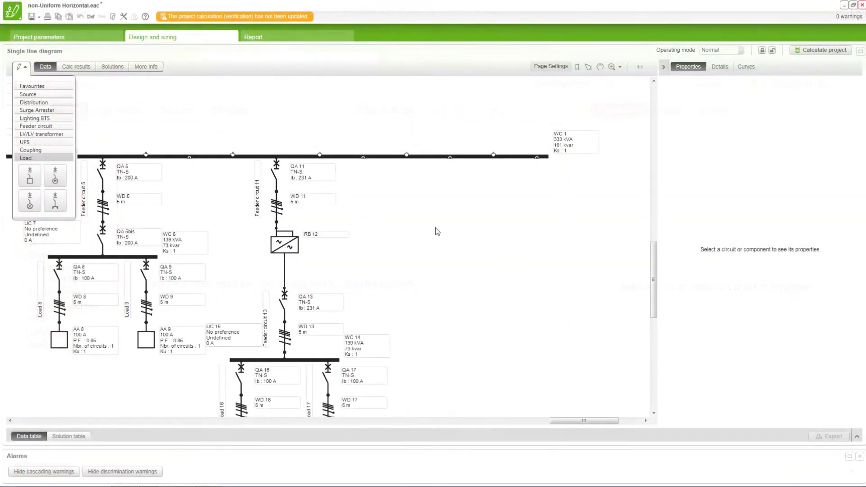
Add Feeder circuit 41 to the main busbar and hang horizontal BTS WC 42 under it
click(23, 127)
drag(29, 194, 442, 199)
click(53, 103)
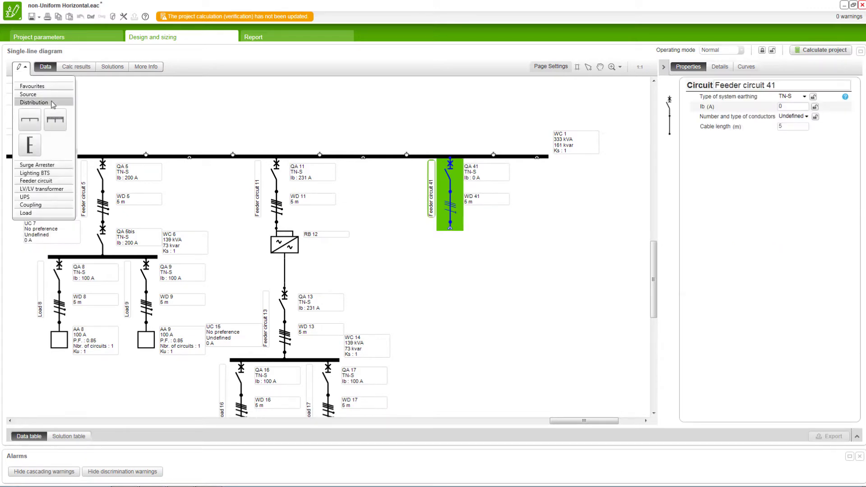
drag(57, 120, 448, 235)
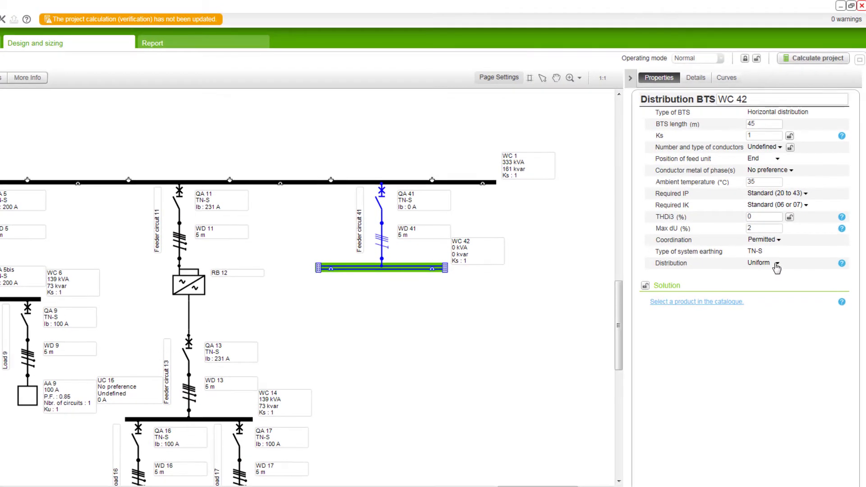
Give BTS WC 42 Non-uniform distribution and a 45 m length
click(790, 228)
click(770, 286)
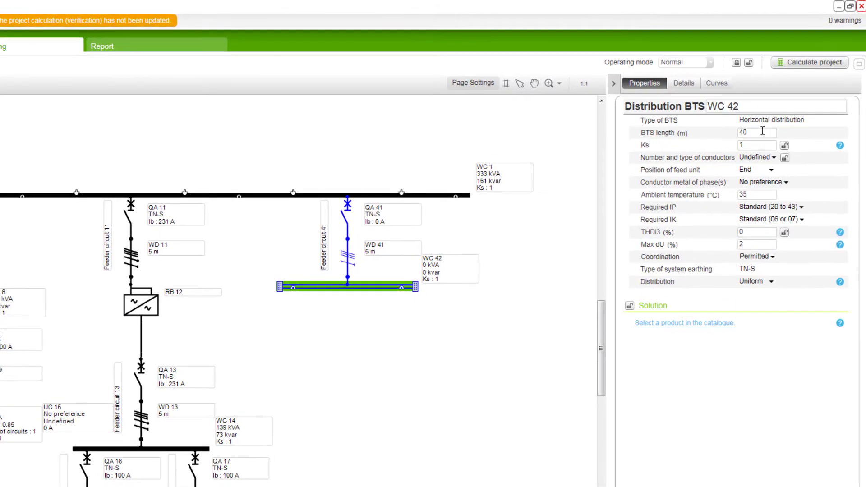
double_click(783, 106)
text(40)
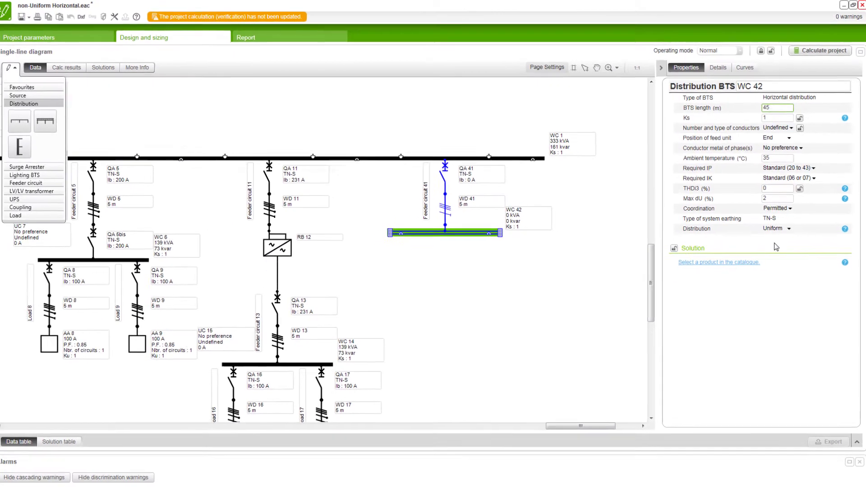
click(302, 346)
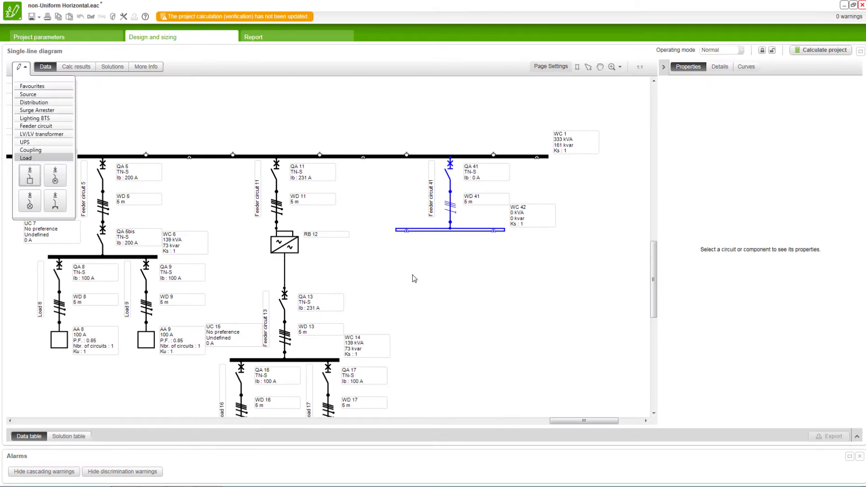
Stretch BTS WC 42 to the right and attach Loads 44, 45 and 46 to it
click(464, 230)
drag(507, 229, 610, 237)
click(35, 184)
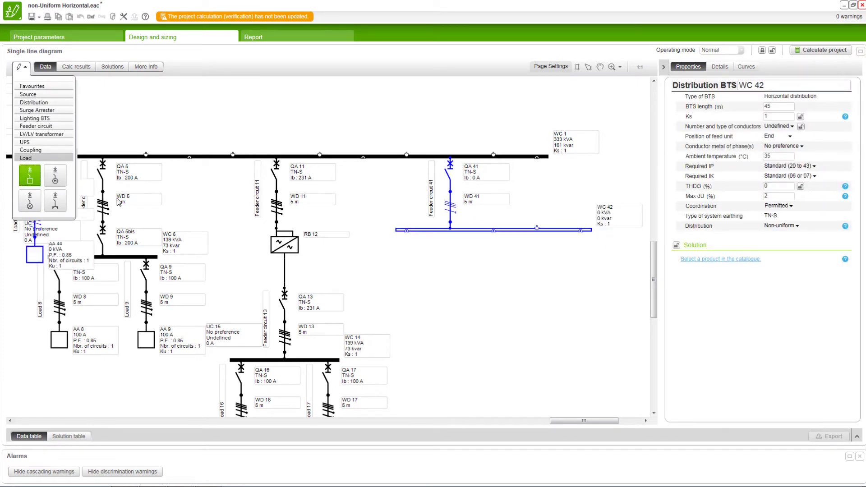
click(35, 184)
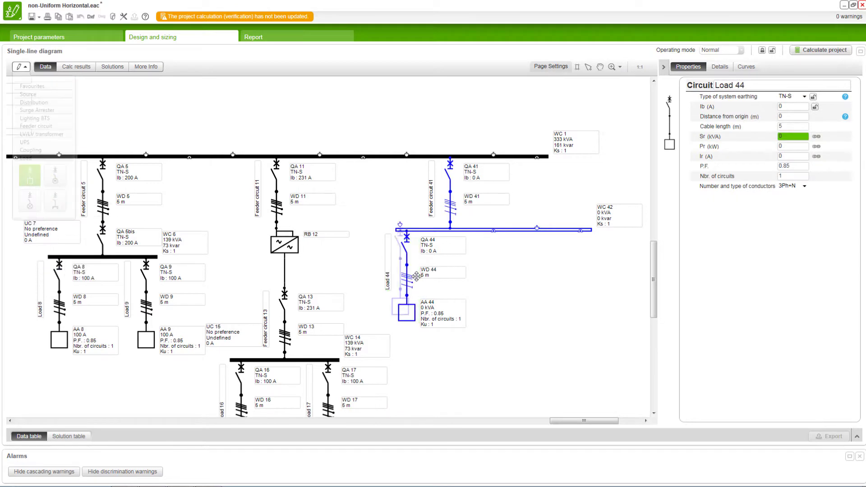
click(36, 183)
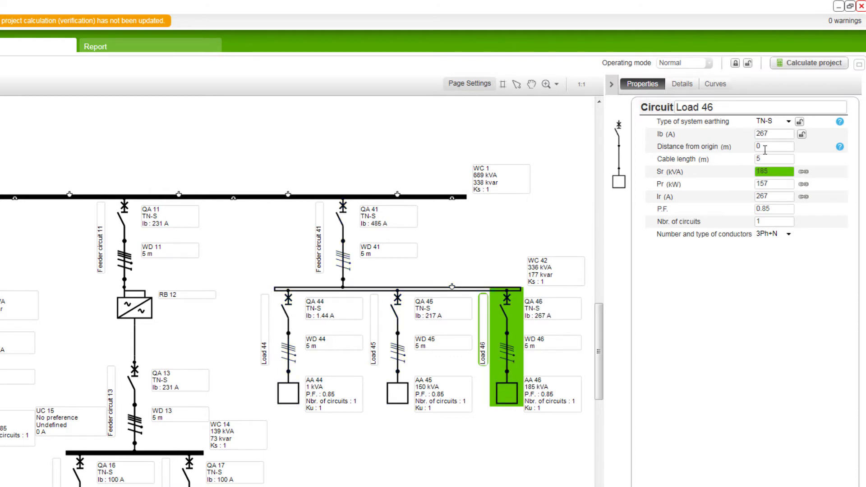
Set distance from origin to 30 m for Load 46, 25 m for Load 45, 20 m for Load 44
click(765, 148)
text(30)
key(Return)
click(397, 370)
click(768, 147)
key(Return)
click(290, 339)
click(775, 147)
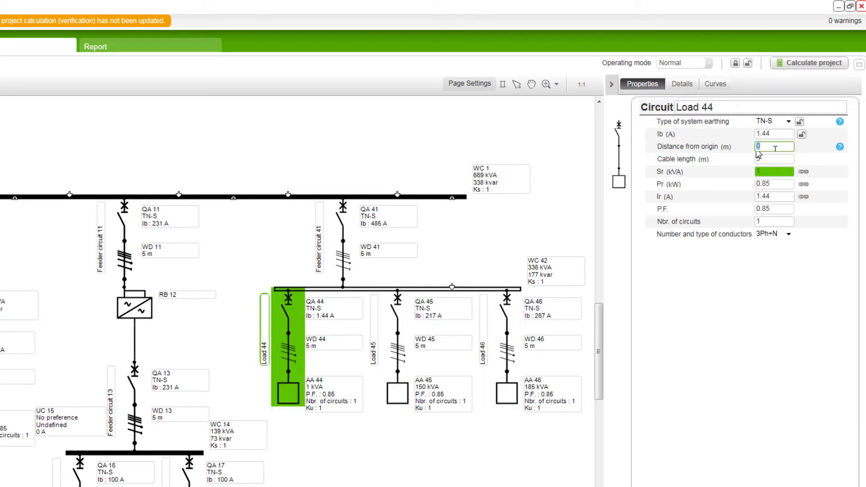
key(Return)
Calculate the non-uniform network, recalculate with Load 44 at 50 m, and enlarge the alarm list
click(809, 64)
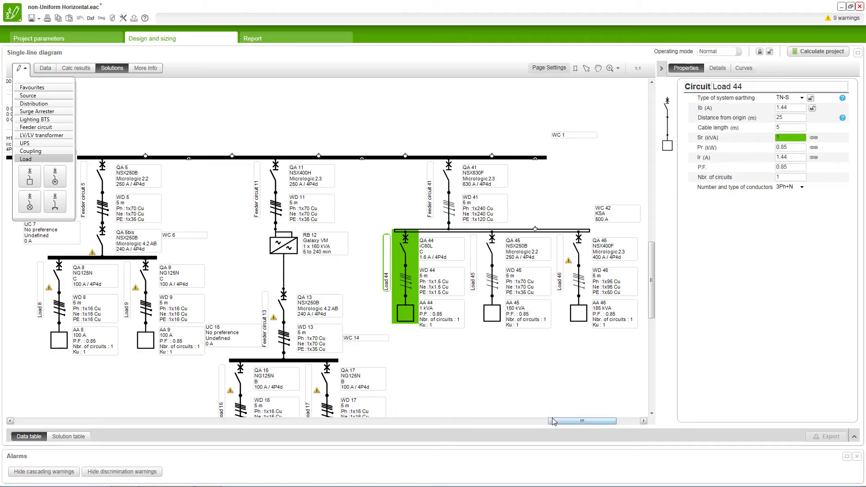
click(598, 399)
scroll(598, 399, up, 3)
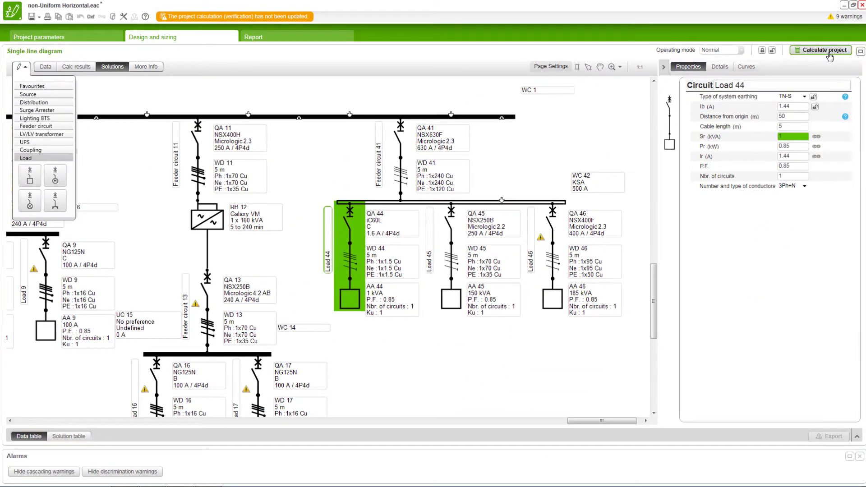
click(823, 68)
drag(728, 448, 729, 324)
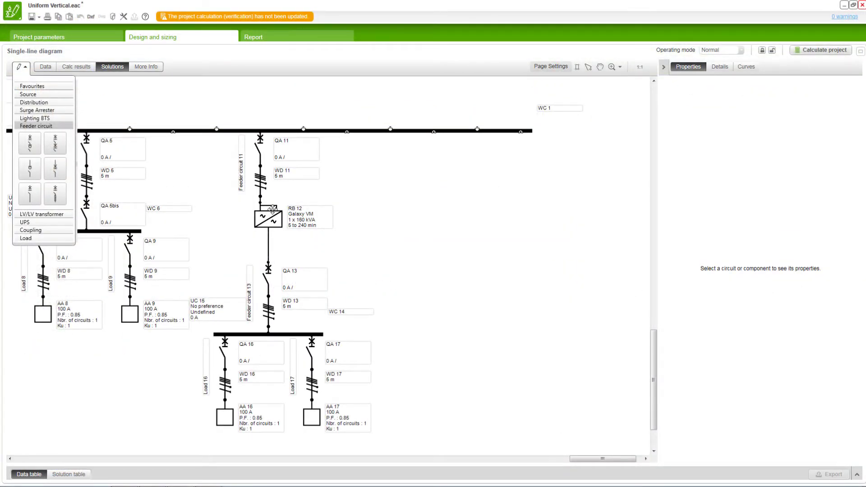
drag(30, 194, 43, 198)
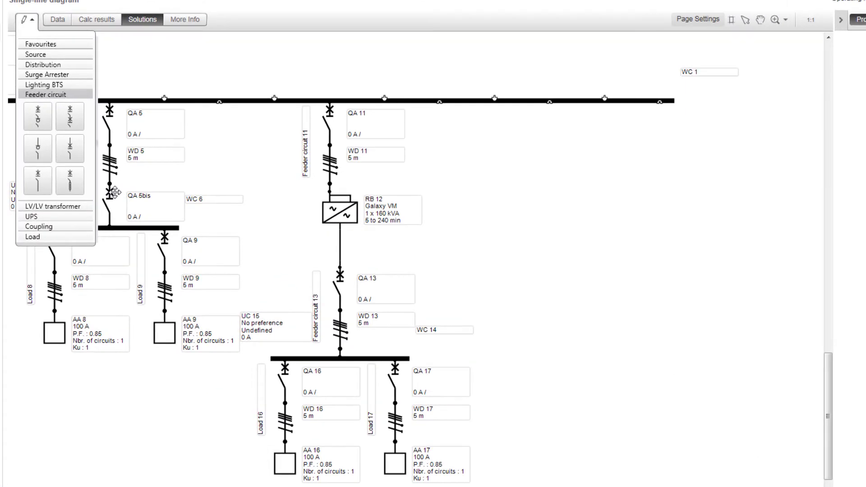
drag(542, 177, 550, 149)
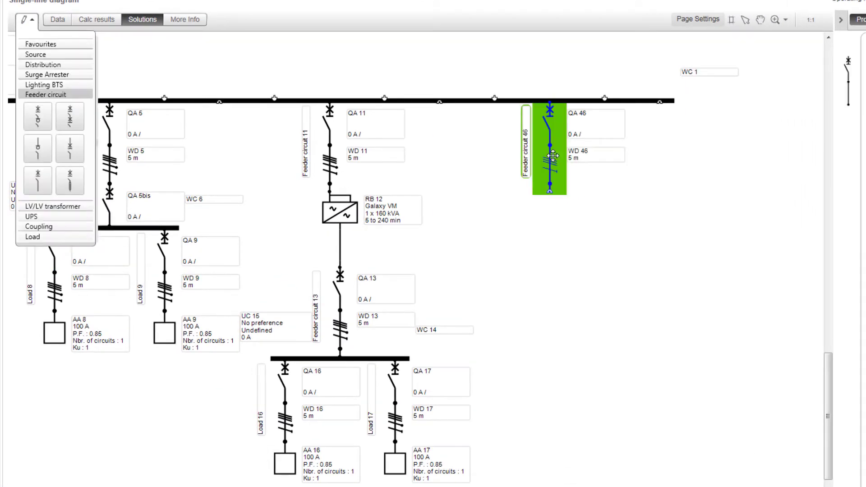
click(43, 64)
drag(38, 118, 545, 201)
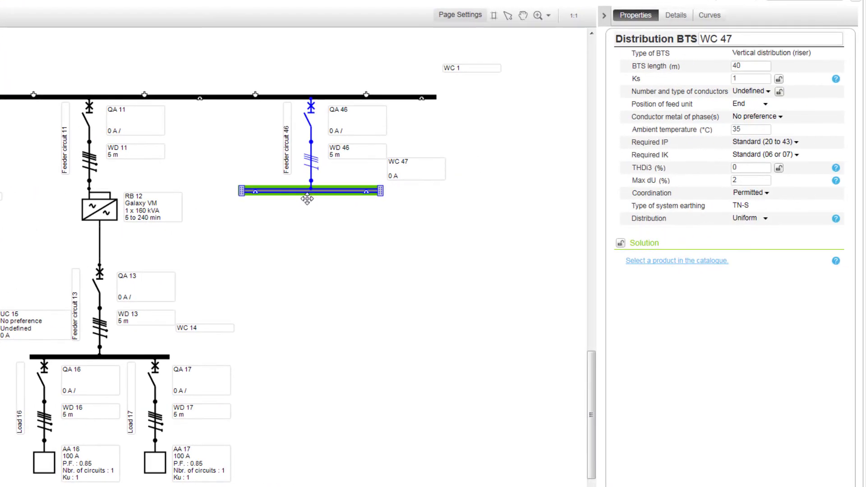
click(766, 218)
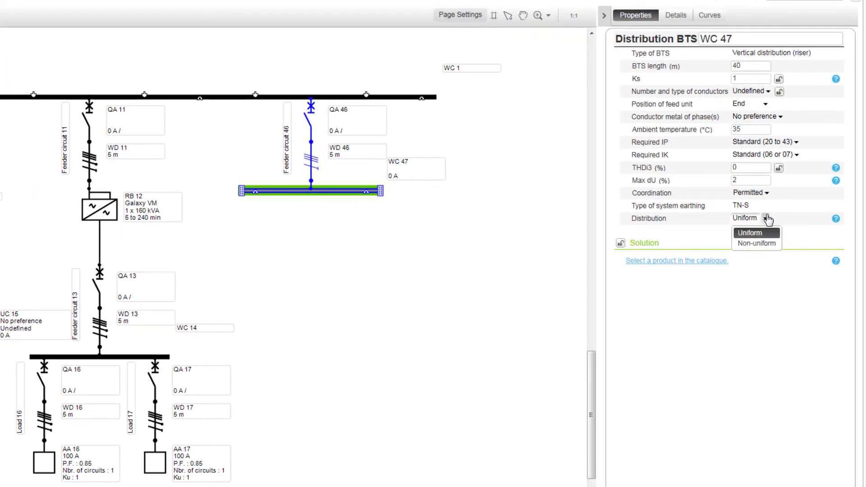
click(759, 235)
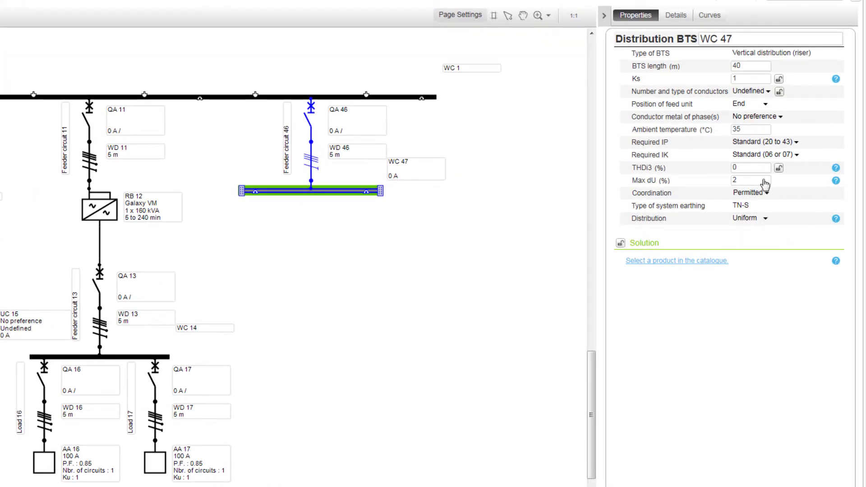
click(744, 64)
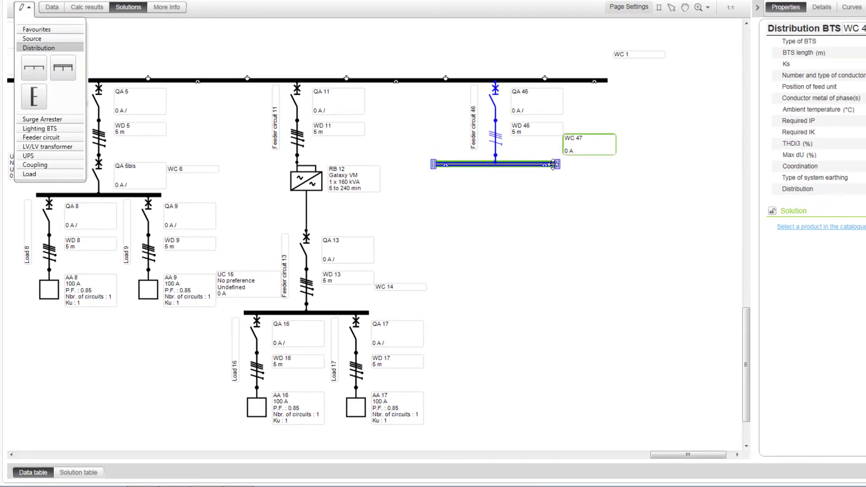
Stretch BTS WC 47 and connect three loads to it
drag(610, 175, 657, 191)
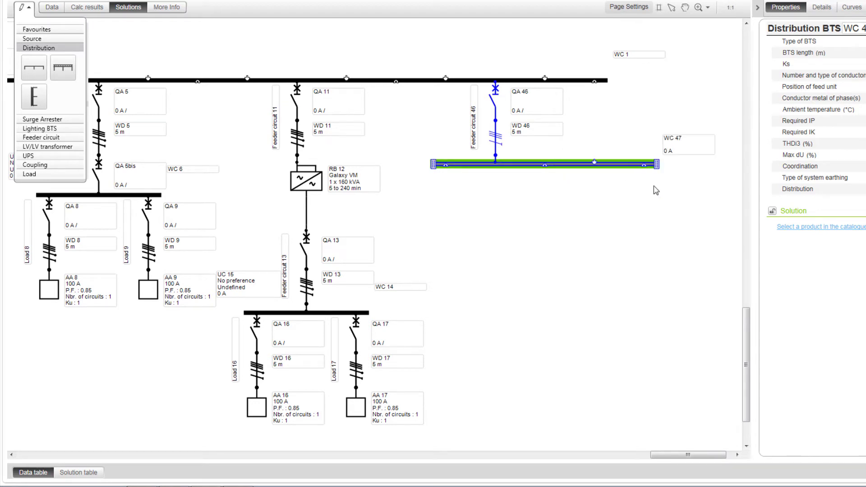
click(29, 174)
drag(34, 131, 436, 220)
drag(34, 131, 546, 221)
drag(34, 130, 645, 219)
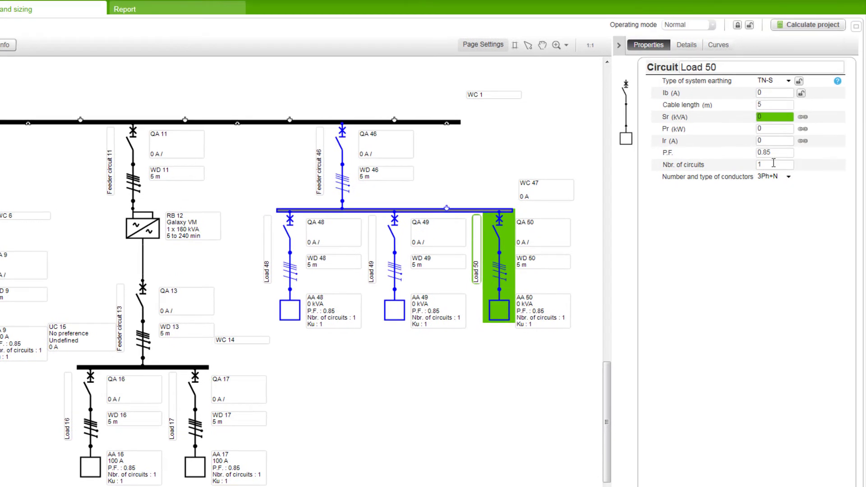
Rate Load 50 at 150 kVA and Load 49 at 120 A
click(759, 117)
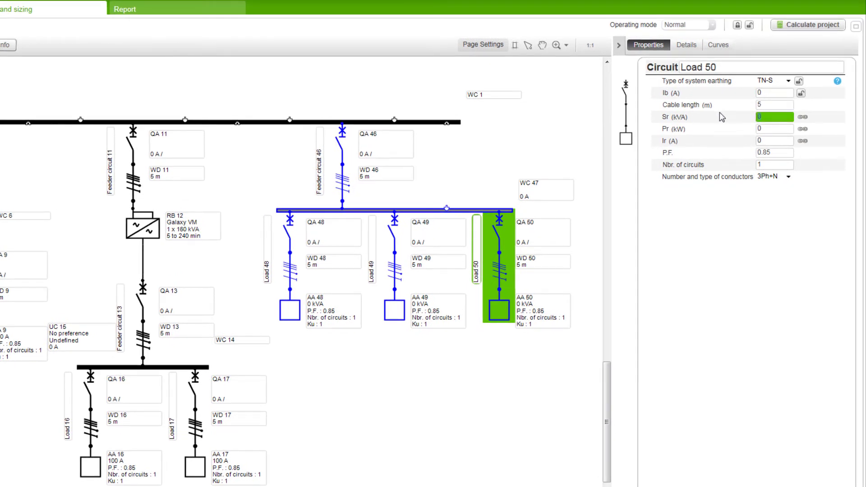
text(150)
key(Return)
click(394, 310)
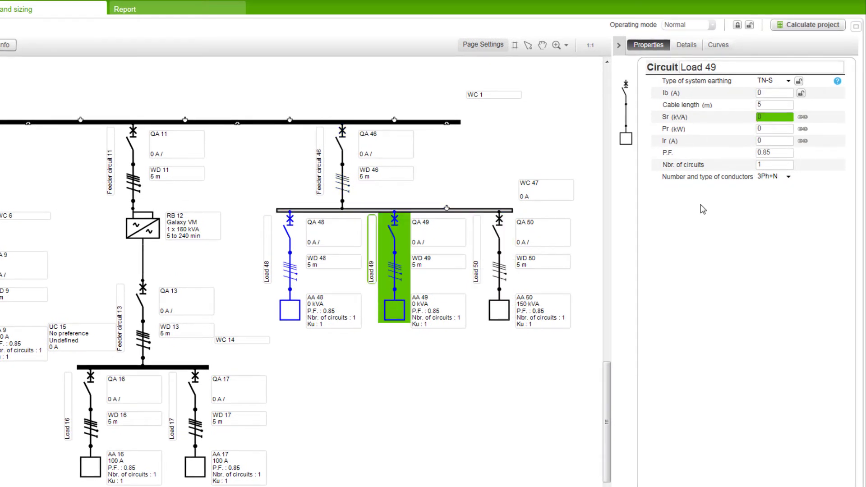
click(771, 140)
text(120)
key(Return)
Set Load 48 to 125 kVA, recheck it, and calculate the project
click(291, 287)
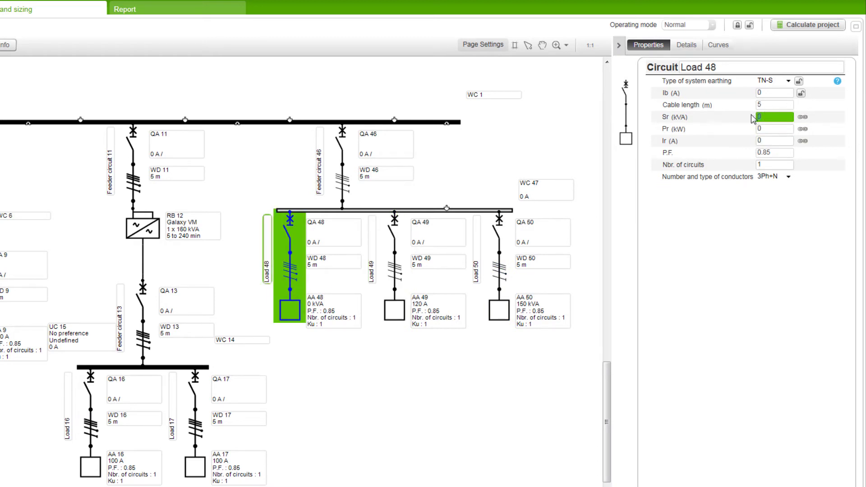
text(5)
key(Return)
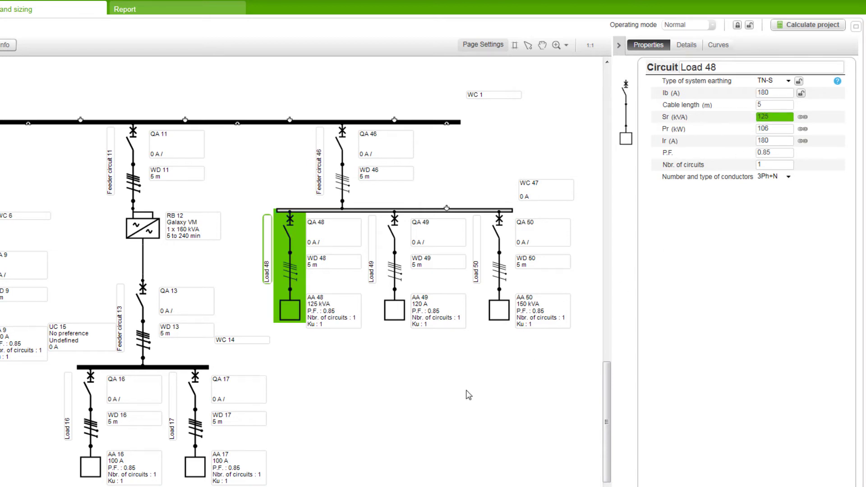
click(467, 394)
click(292, 280)
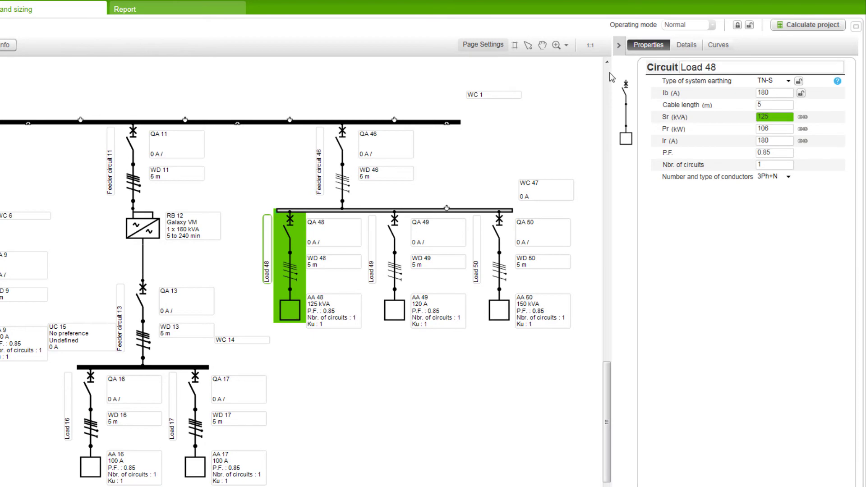
click(807, 24)
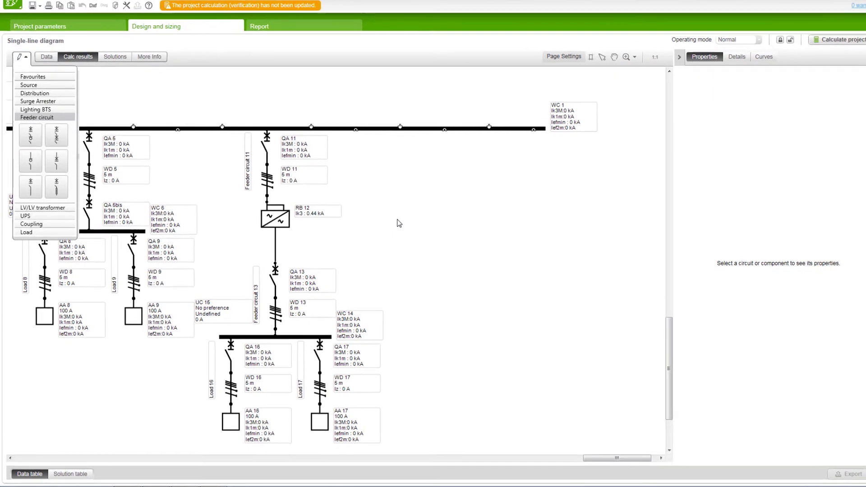
Attach Feeder circuit 38 to the main busbar and place a BTS beneath it
drag(31, 165, 477, 144)
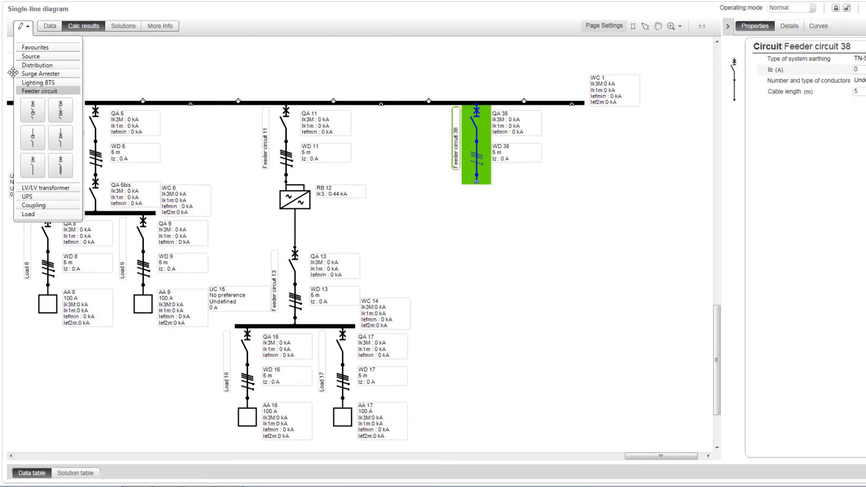
click(36, 65)
drag(33, 83, 517, 193)
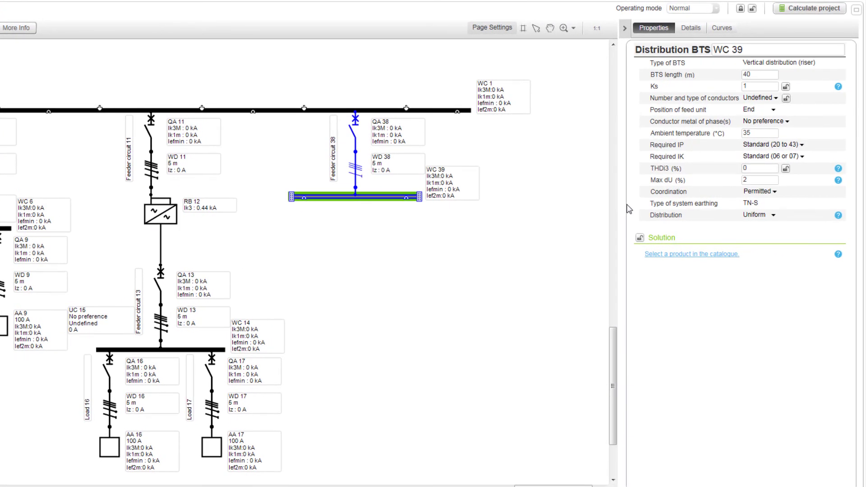
Switch BTS WC 39 to Non-uniform distribution and change its length to 45 m
click(774, 215)
click(765, 238)
click(747, 74)
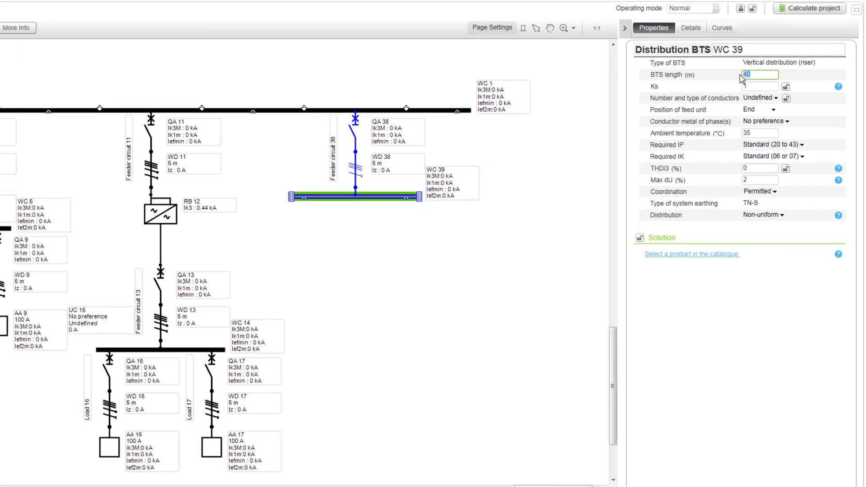
text(45)
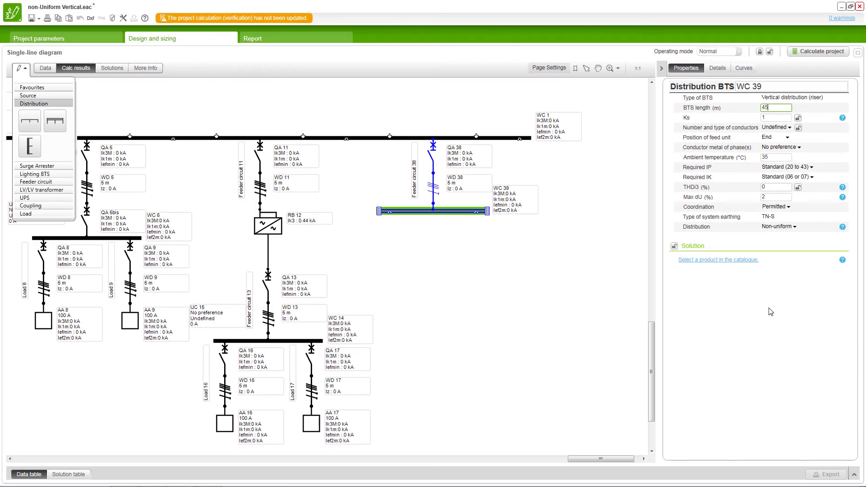
key(Return)
click(34, 215)
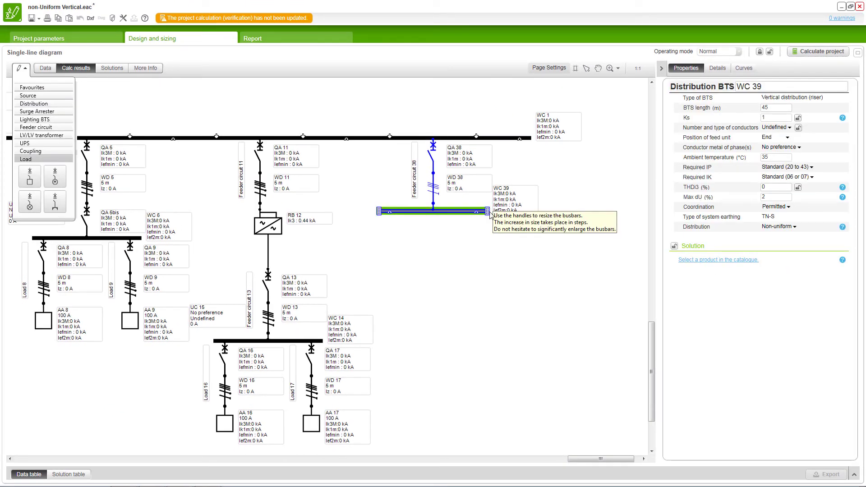
Stretch BTS WC 39 to the right and attach Loads 41, 42 and 43 along it
drag(488, 211, 575, 211)
drag(30, 176, 394, 261)
drag(30, 177, 477, 261)
drag(30, 177, 555, 260)
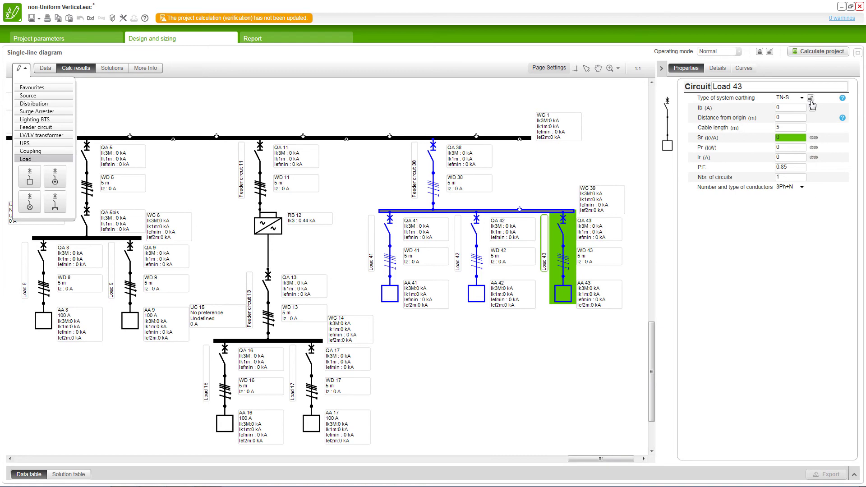
Rate the loads at 130 A, 125 A and 100 kVA and enter their distances from origin
click(773, 153)
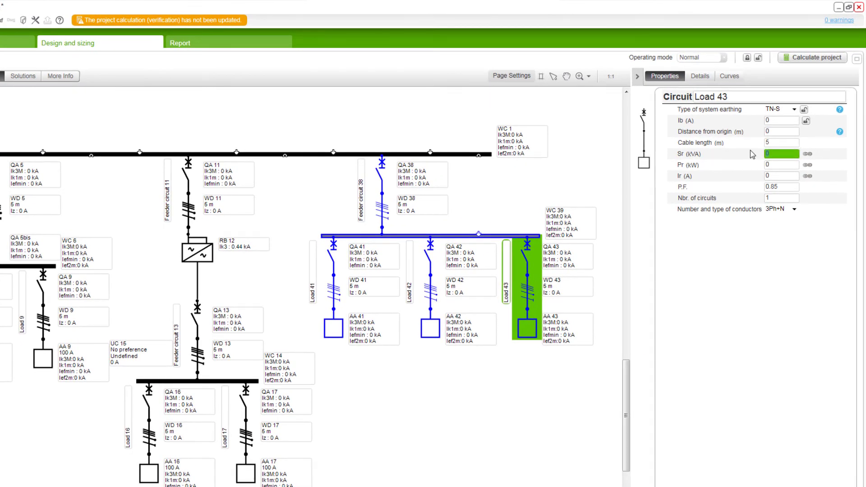
text(1)
click(740, 177)
click(331, 287)
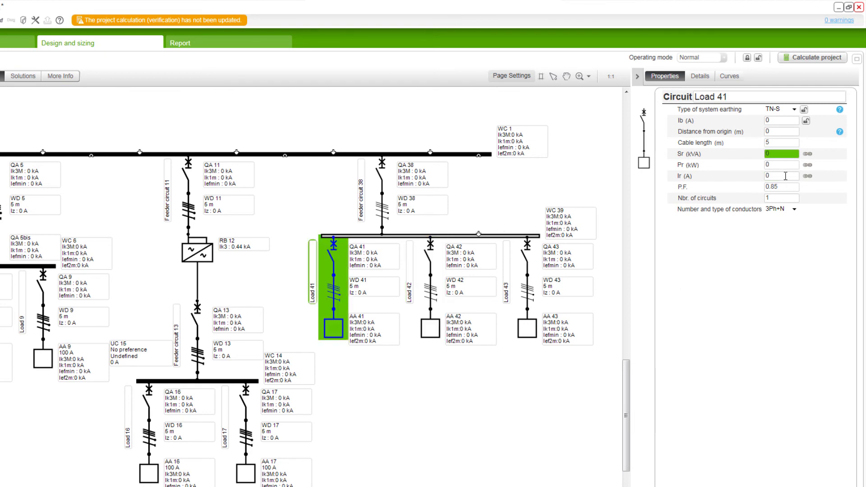
text(130)
key(Return)
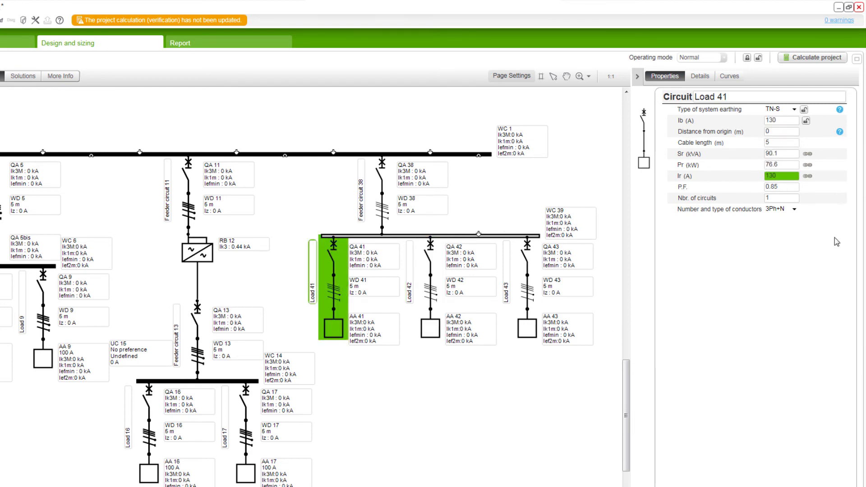
click(427, 303)
click(769, 132)
text(2)
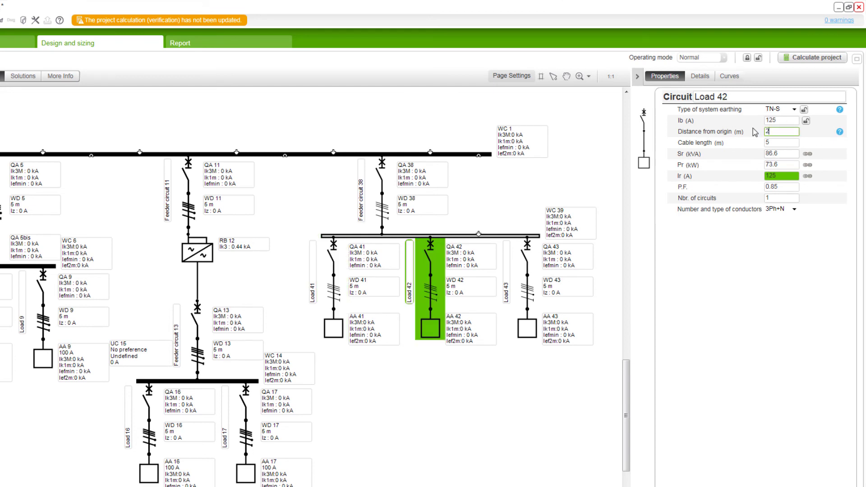
click(519, 249)
click(770, 132)
Give Load 43 a distance from origin of 22, calculate the project and dismiss the warnings
text(22)
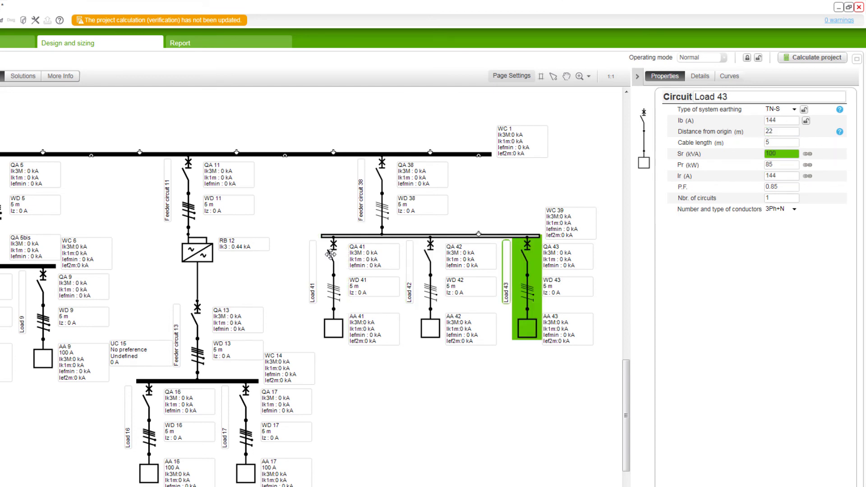
click(799, 59)
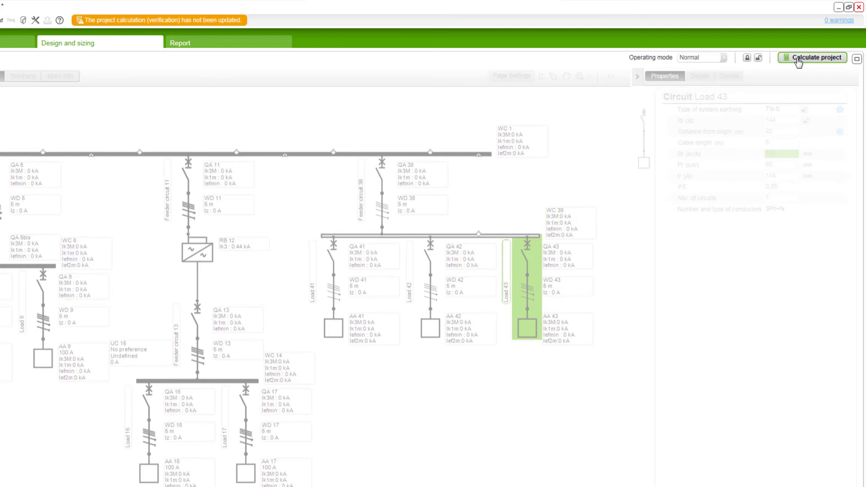
click(857, 383)
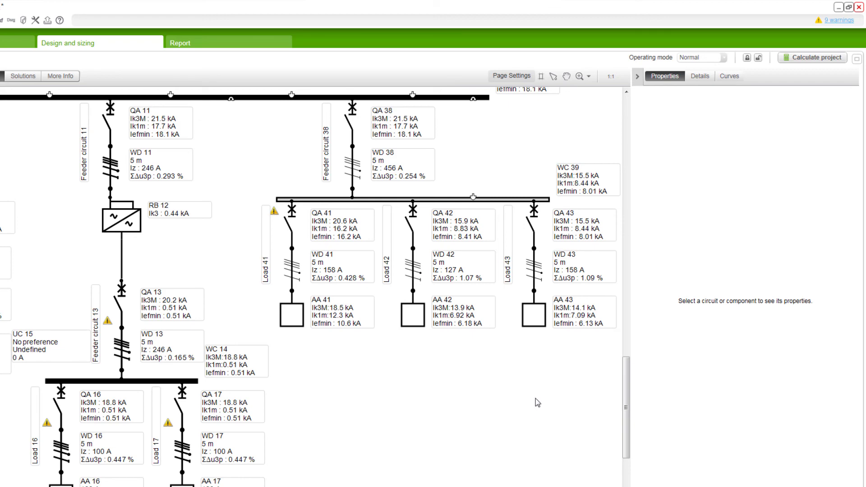
click(325, 290)
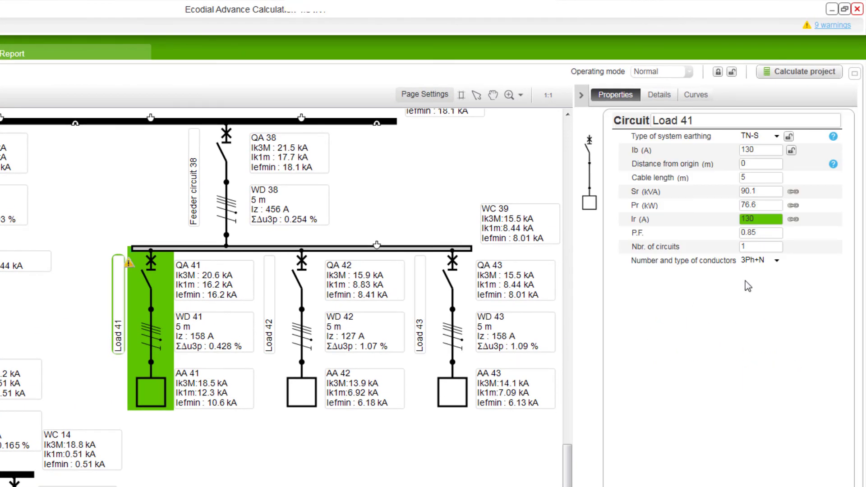
Set Load 41's distance from origin to 60 m and recalculate to show the alarms
click(748, 164)
drag(749, 164, 740, 164)
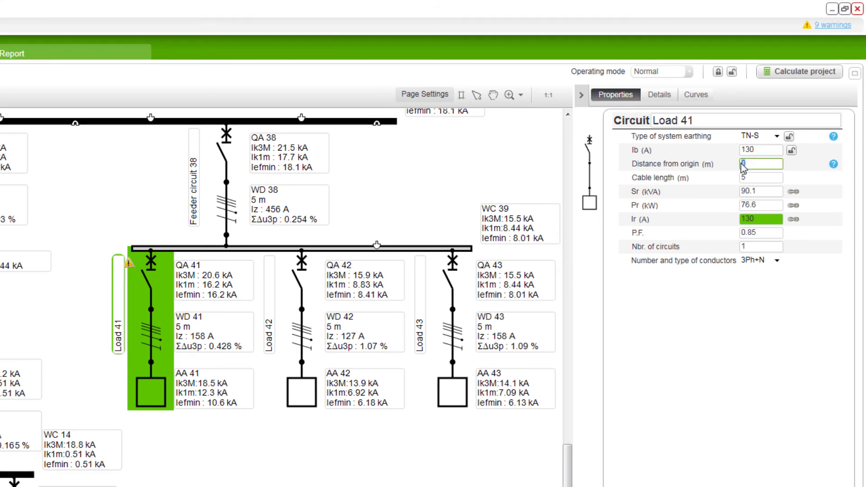
text(60)
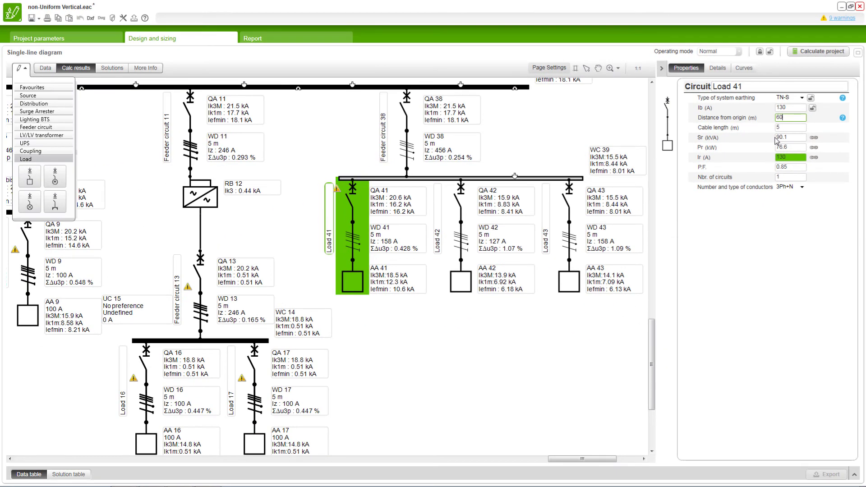
click(740, 350)
click(818, 51)
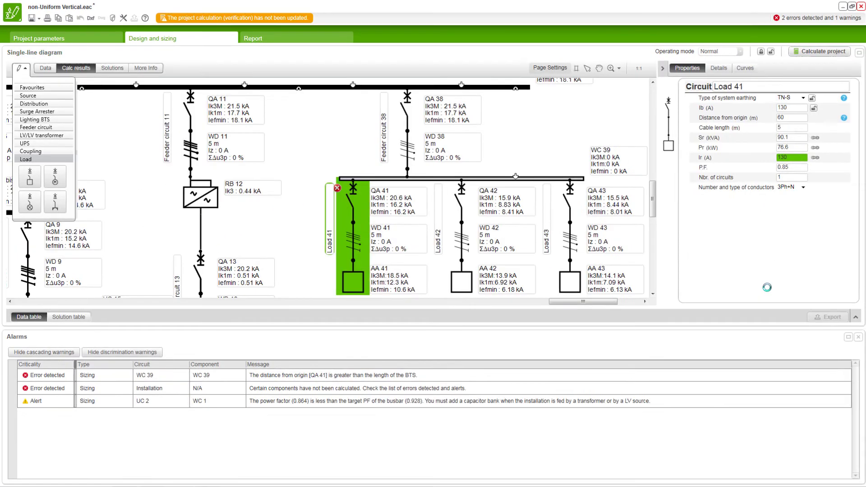